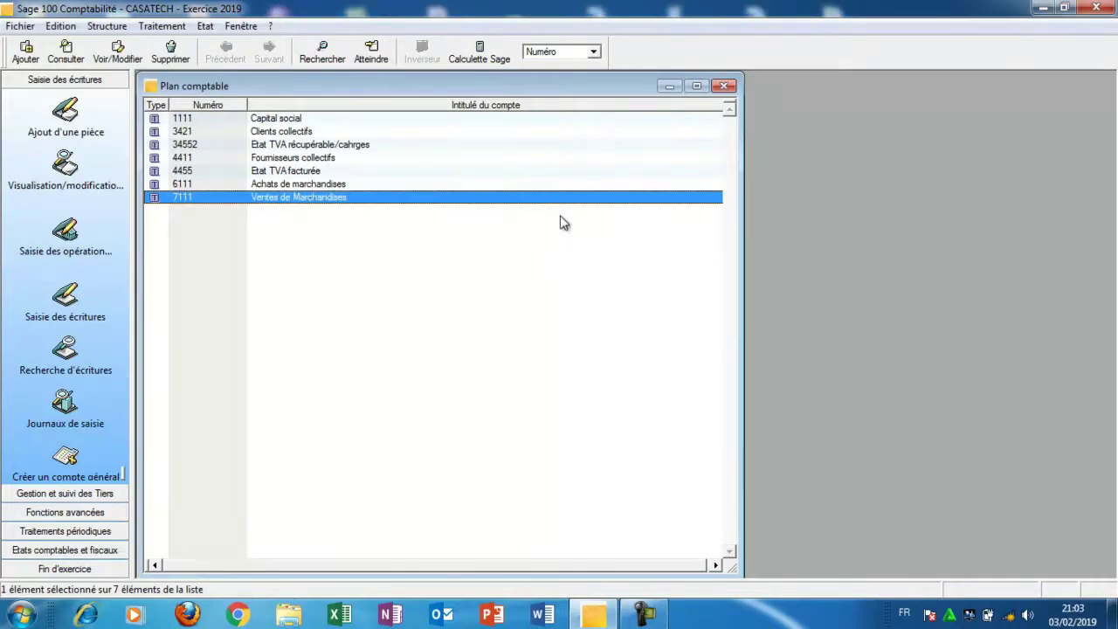
Close the chart of accounts, open the tax rates list (Taux de taxes) and enlarge its window.
left_click(723, 86)
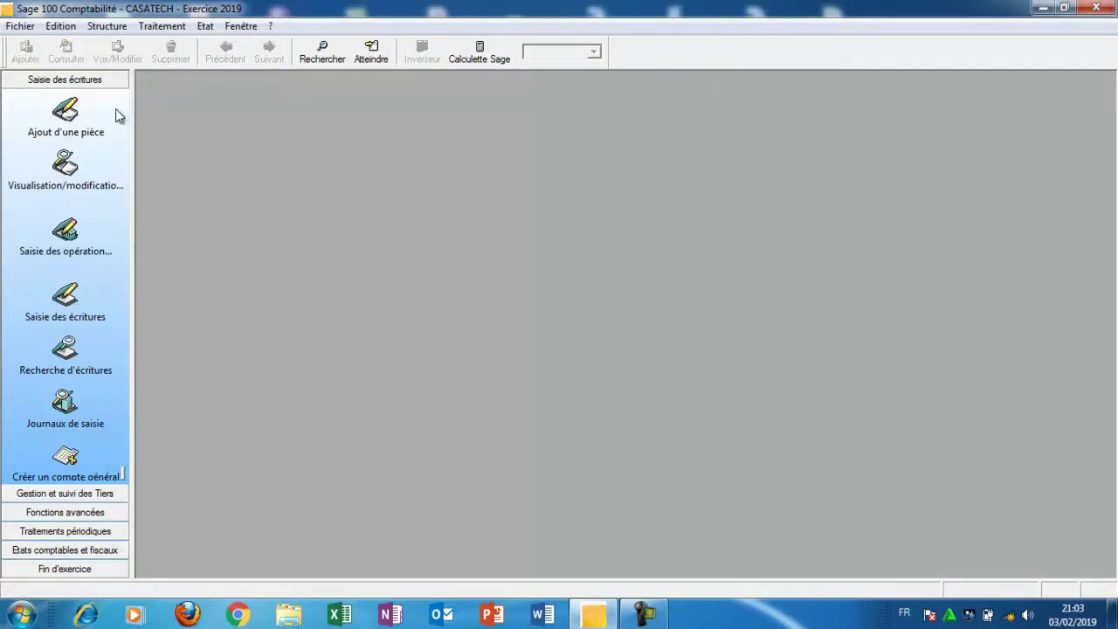
left_click(107, 27)
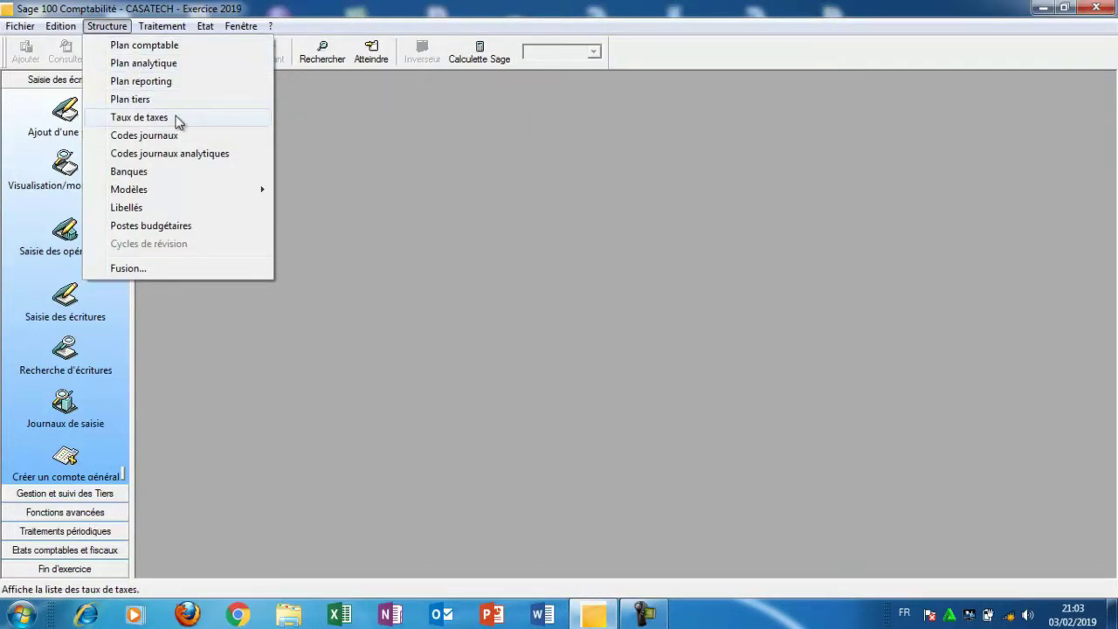
left_click(139, 117)
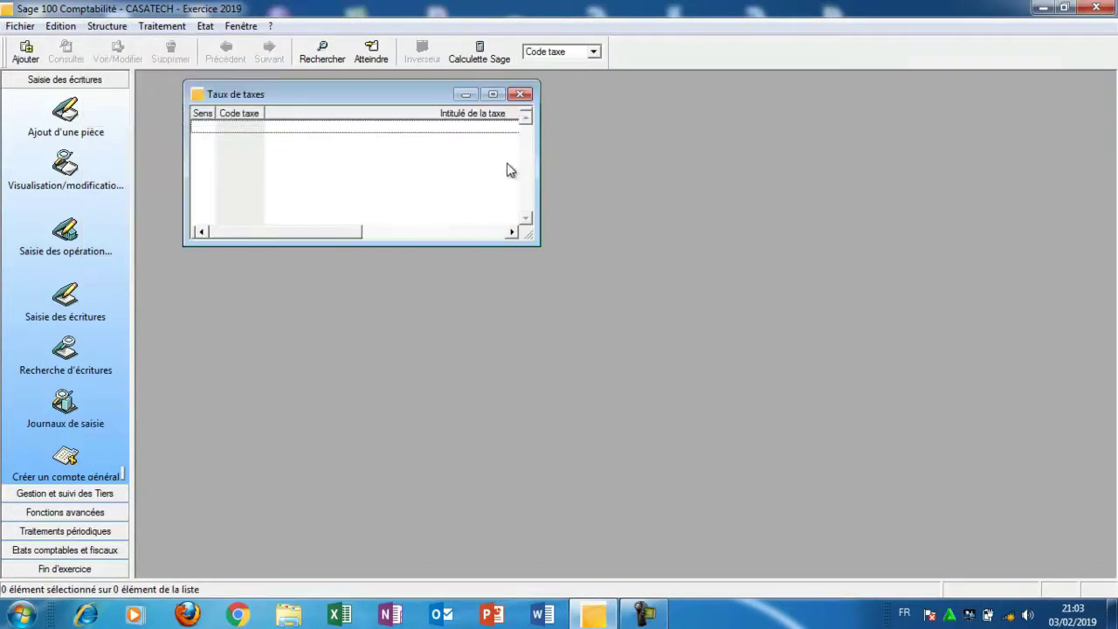
left_click_drag(532, 244, 578, 386)
left_click_drag(341, 95, 294, 89)
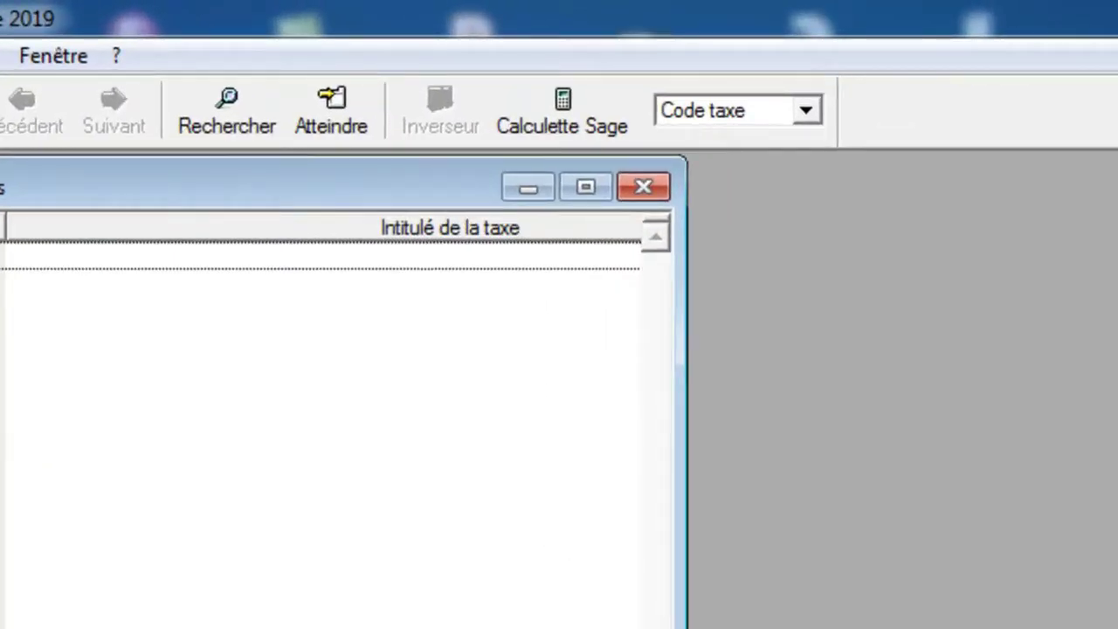
left_click_drag(687, 626, 833, 626)
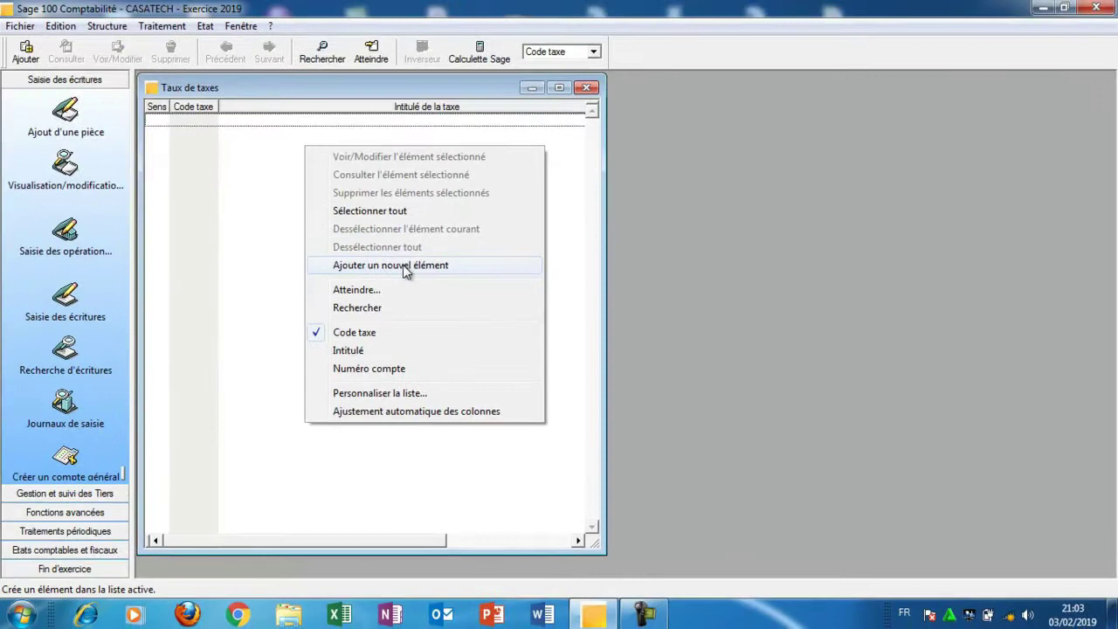
Add a new tax with the code TV1 and set its direction (Sens) to Collectée.
left_click(405, 264)
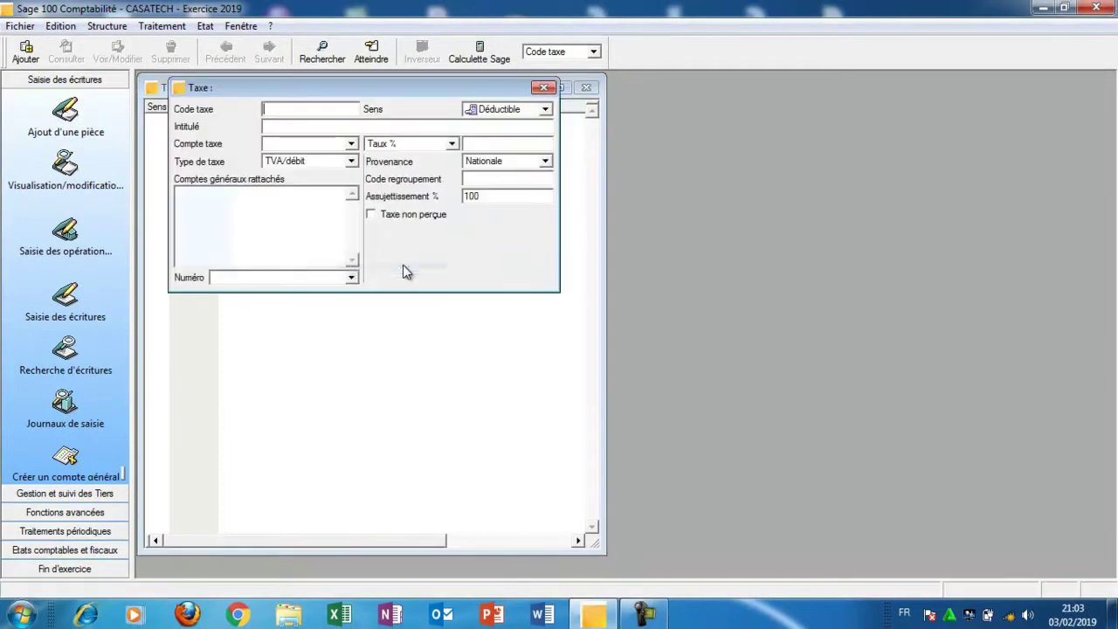
left_click_drag(324, 94, 316, 154)
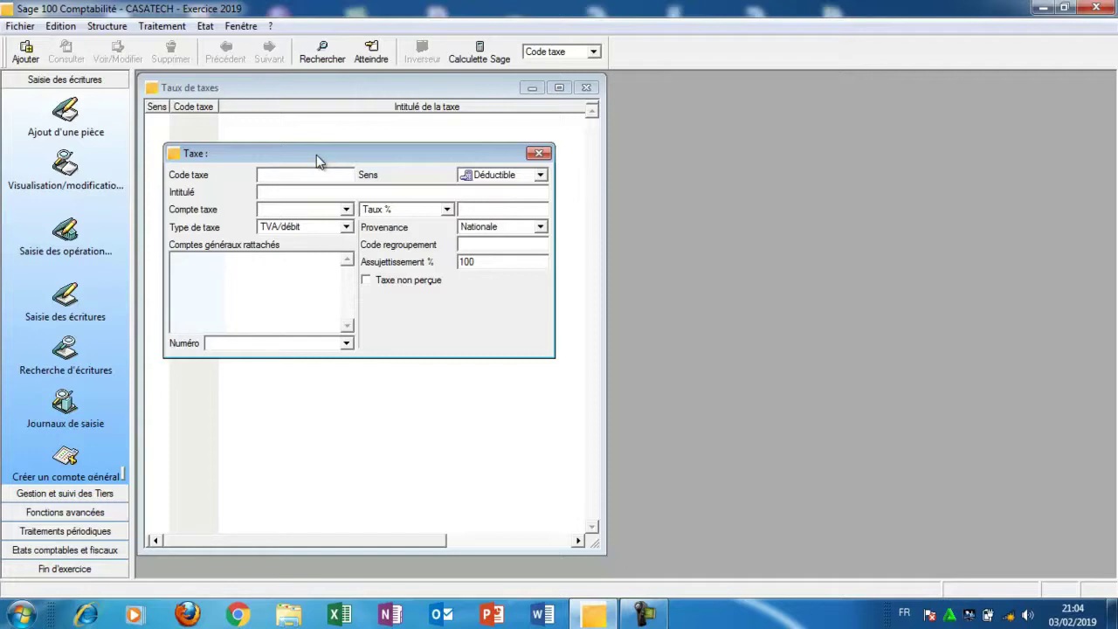
type("TV")
key("BackSpace")
type("A")
key("BackSpace")
type("1")
left_click(540, 175)
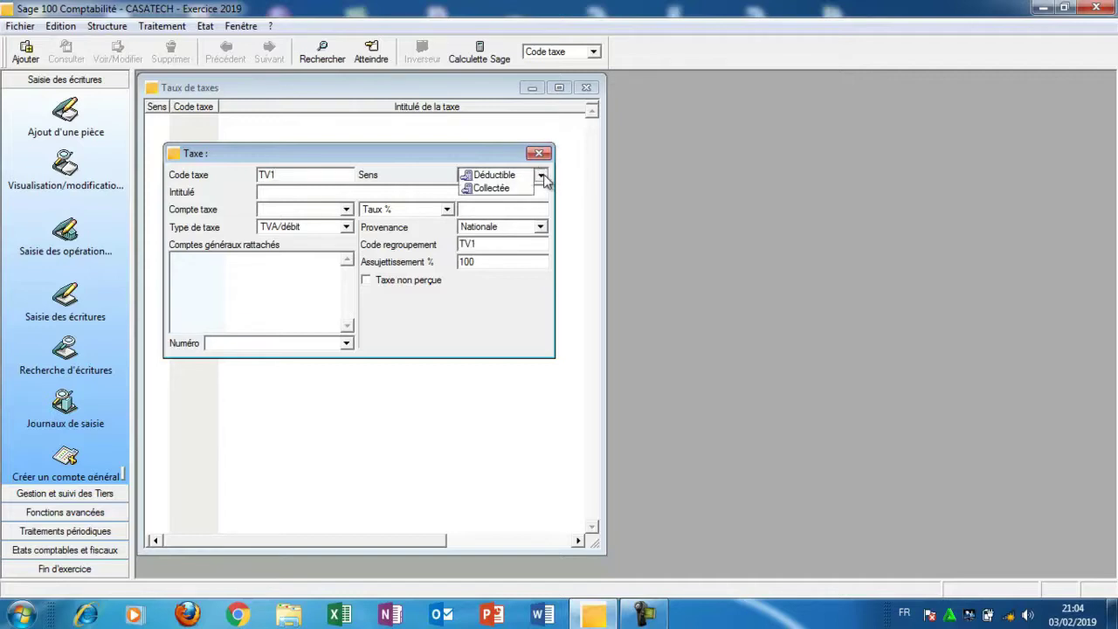
left_click(527, 187)
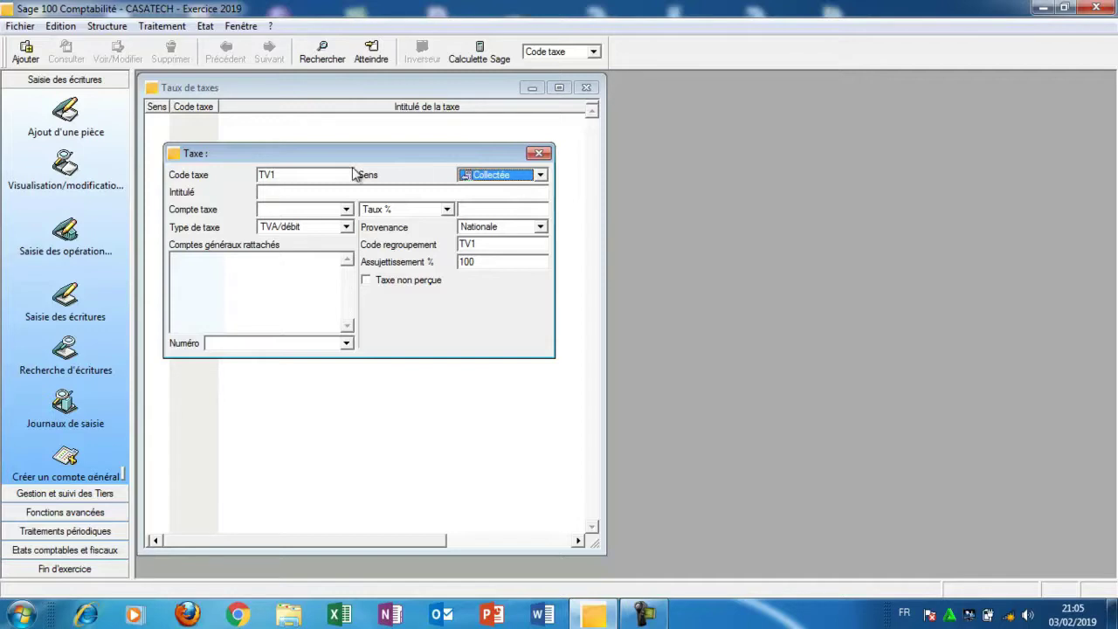
Title the TV1 tax "Etat TVA facturée".
left_click(346, 193)
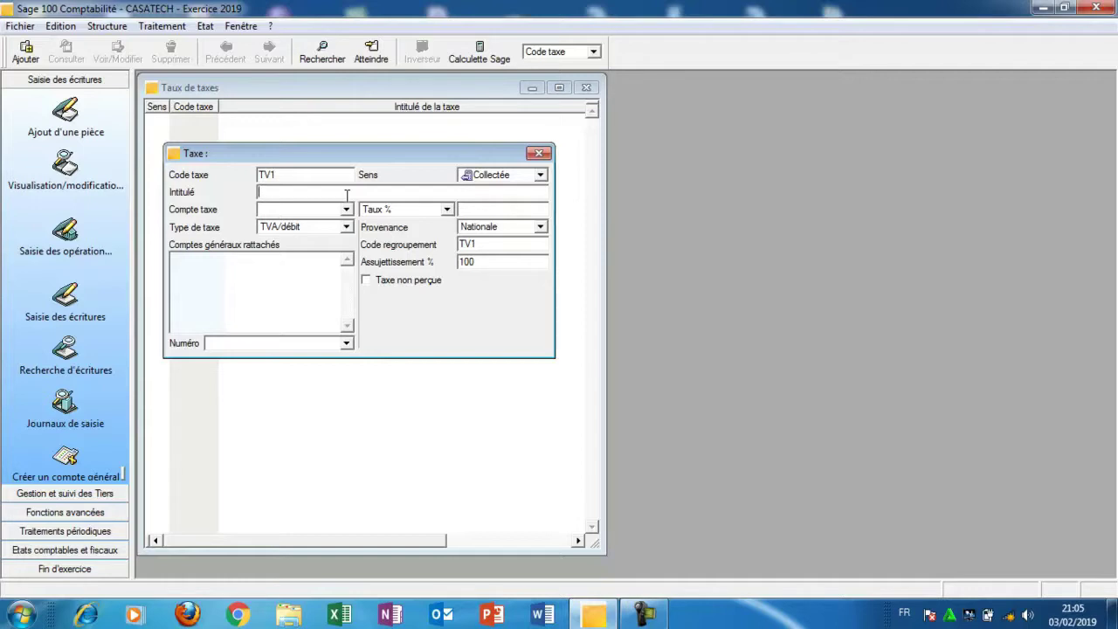
type("Etat TVA fac")
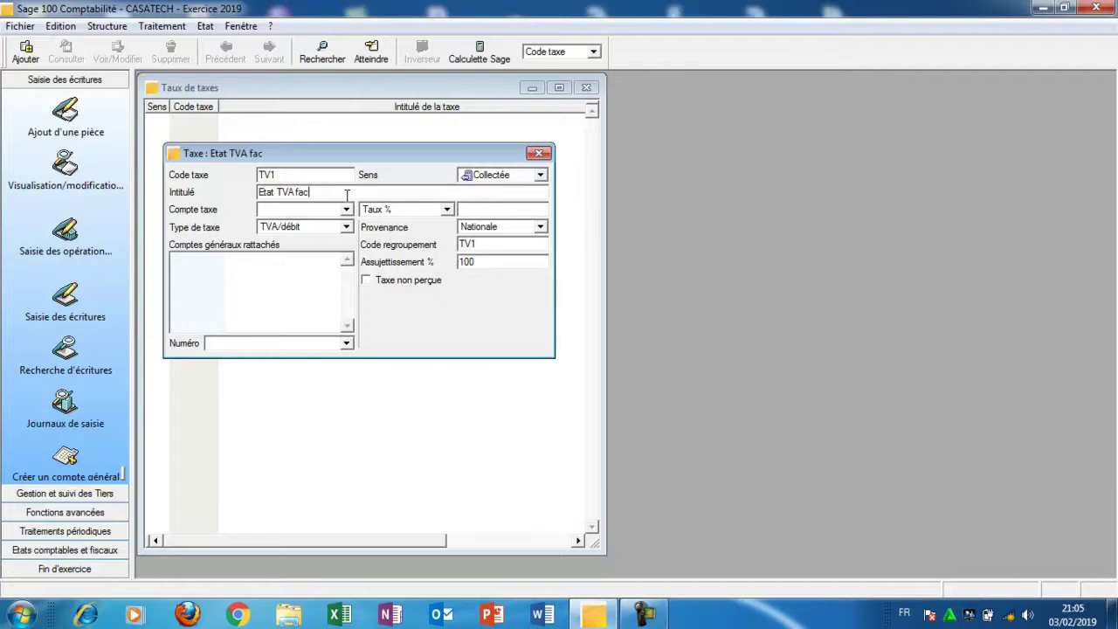
type("turée")
Assign account 4455 Etat TVA facturée as the tax account of TV1.
left_click(346, 211)
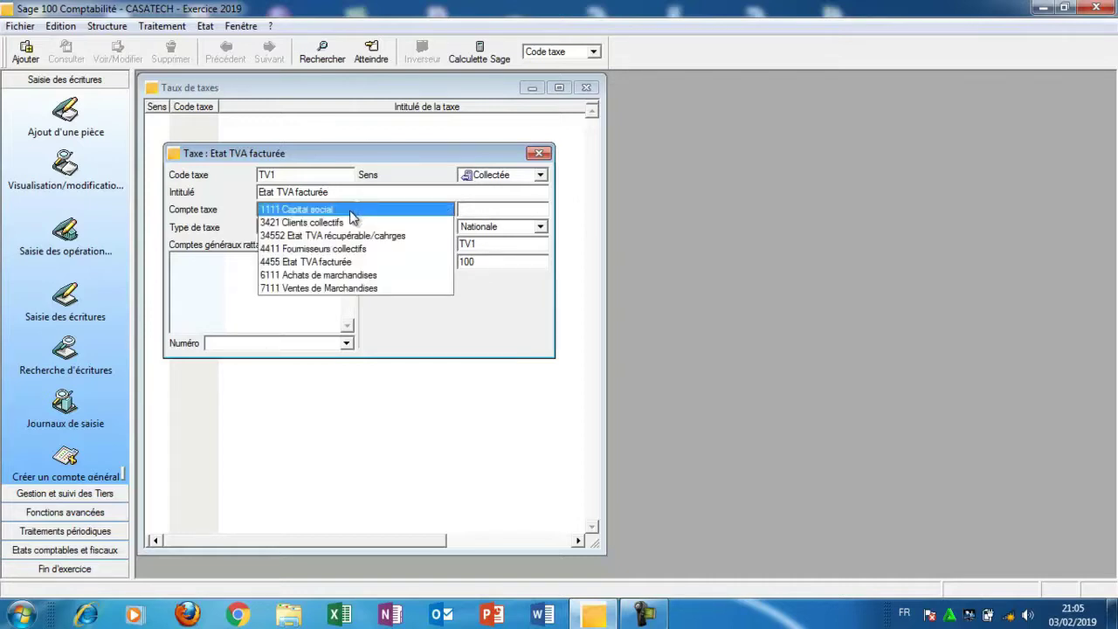
left_click(345, 262)
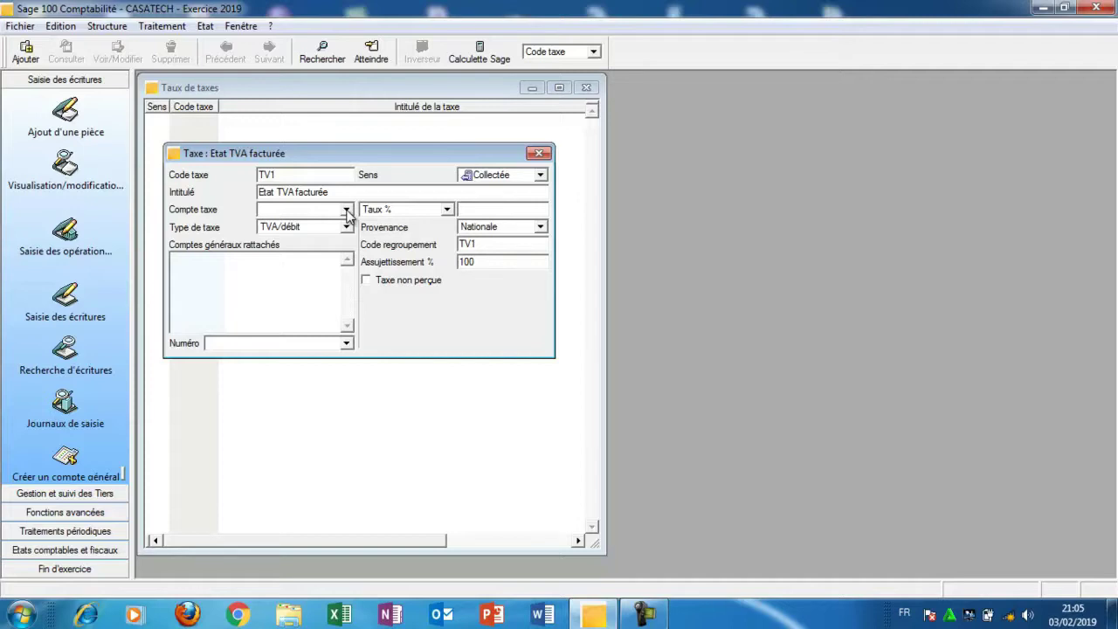
left_click(347, 211)
left_click(347, 211)
left_click(347, 211)
left_click(347, 212)
key("BackSpace")
left_click(347, 211)
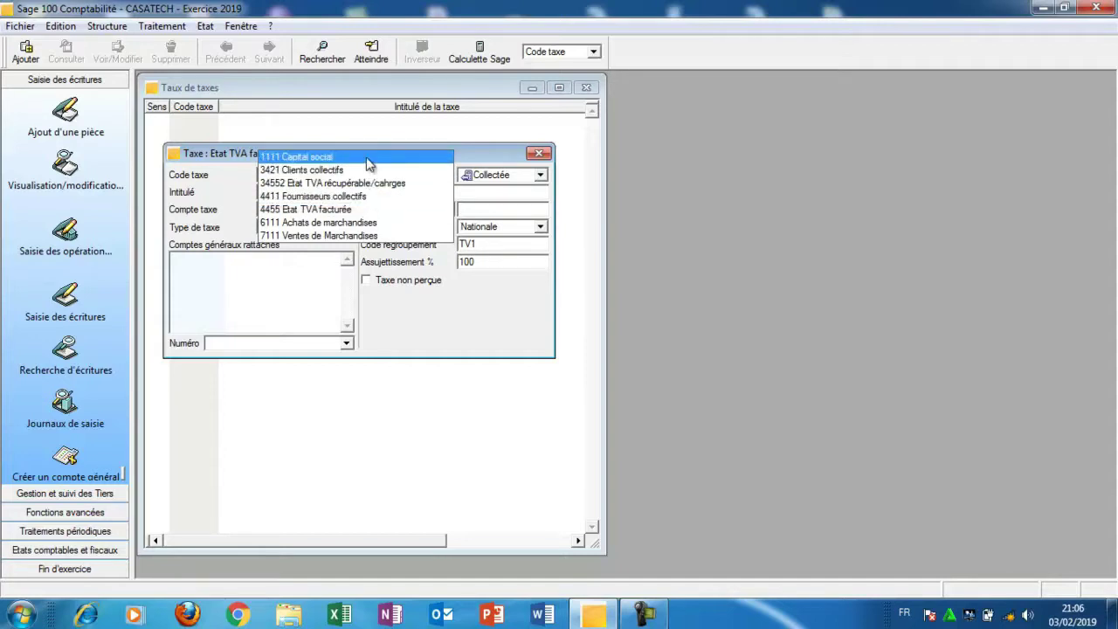
left_click(367, 212)
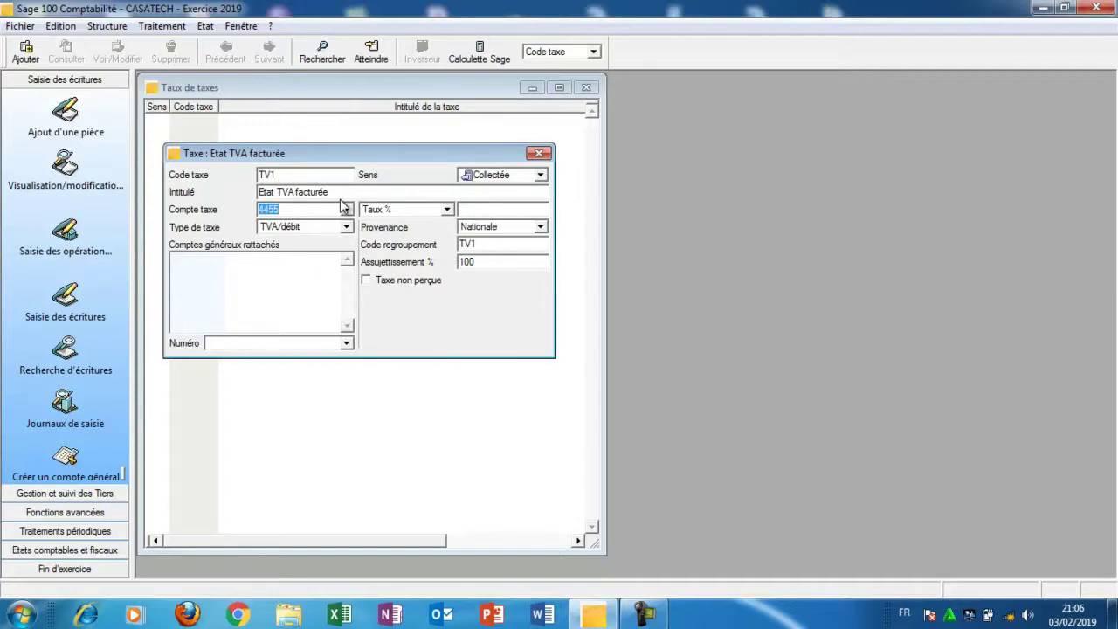
Set the TV1 tax rate to 20 % and attach general account 7111 Ventes de Marchandises to it.
left_click(469, 207)
type("20")
left_click(347, 343)
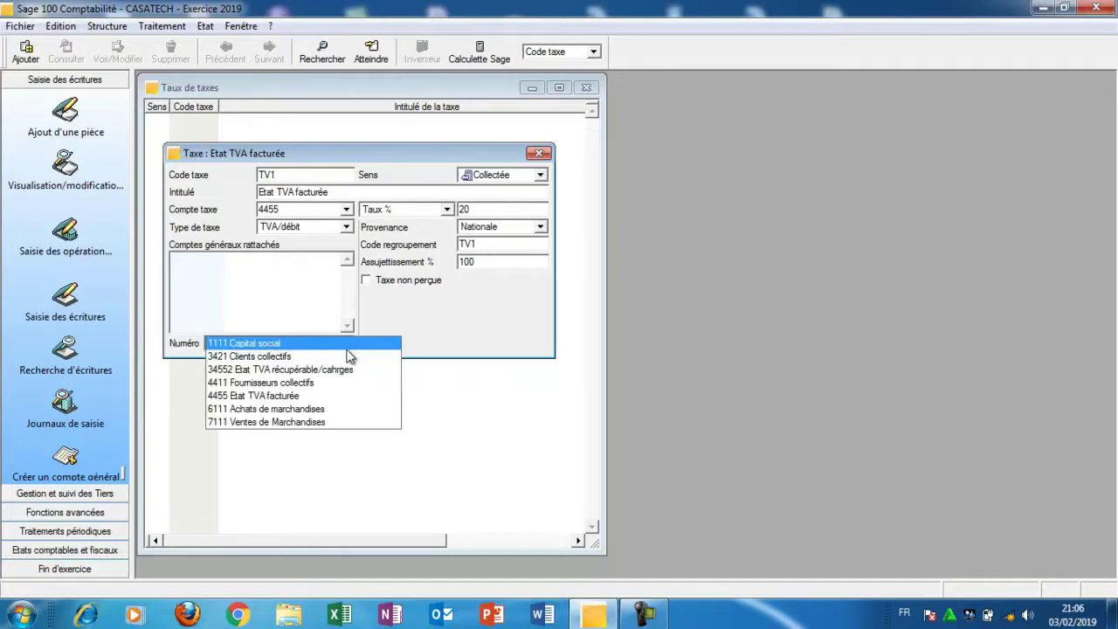
left_click(365, 422)
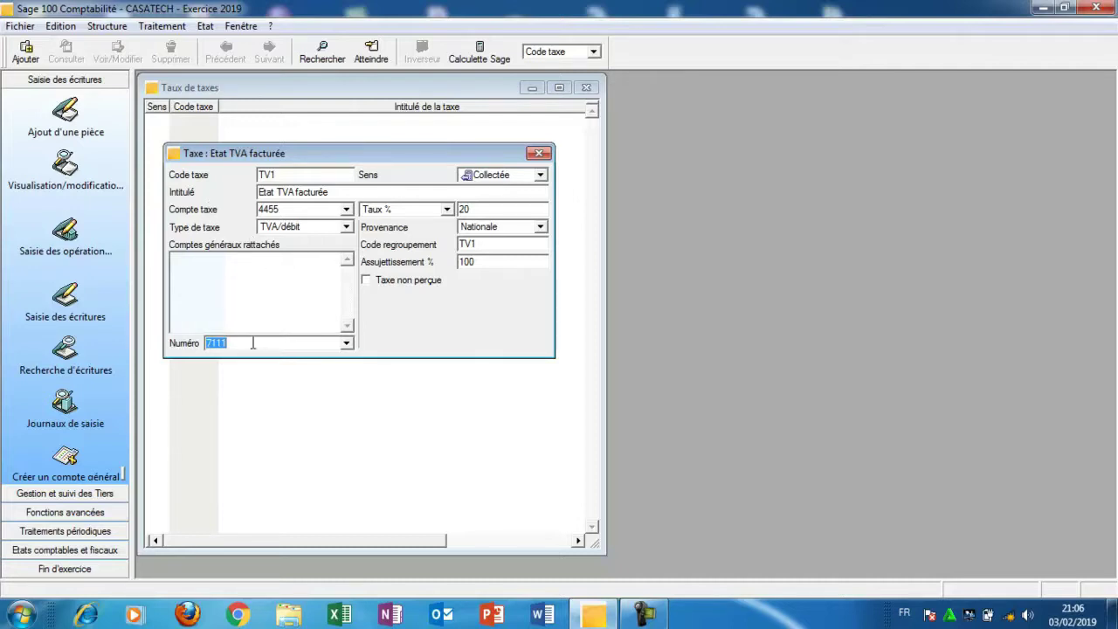
key("Return")
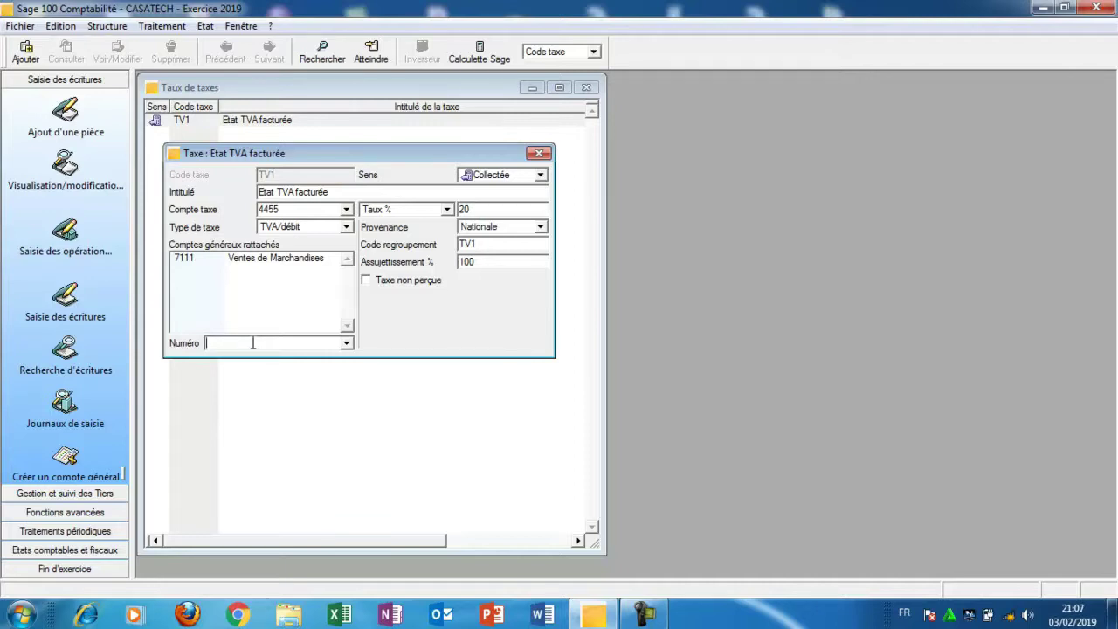
Try to attach general account 7111 to the TV1 tax a second time.
left_click(347, 343)
left_click(348, 344)
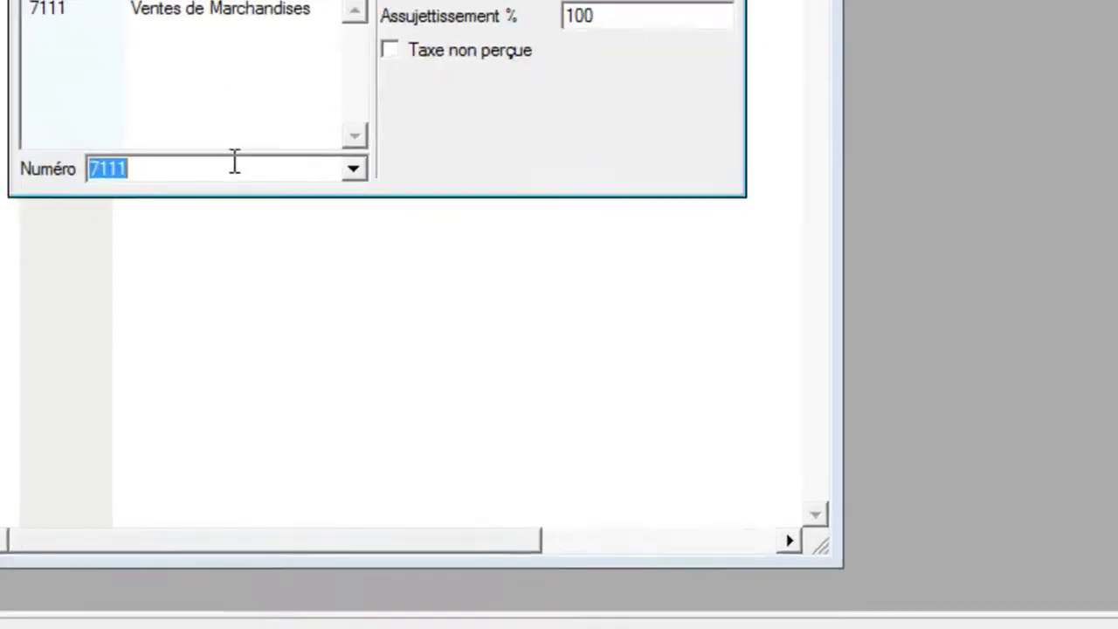
left_click(234, 162)
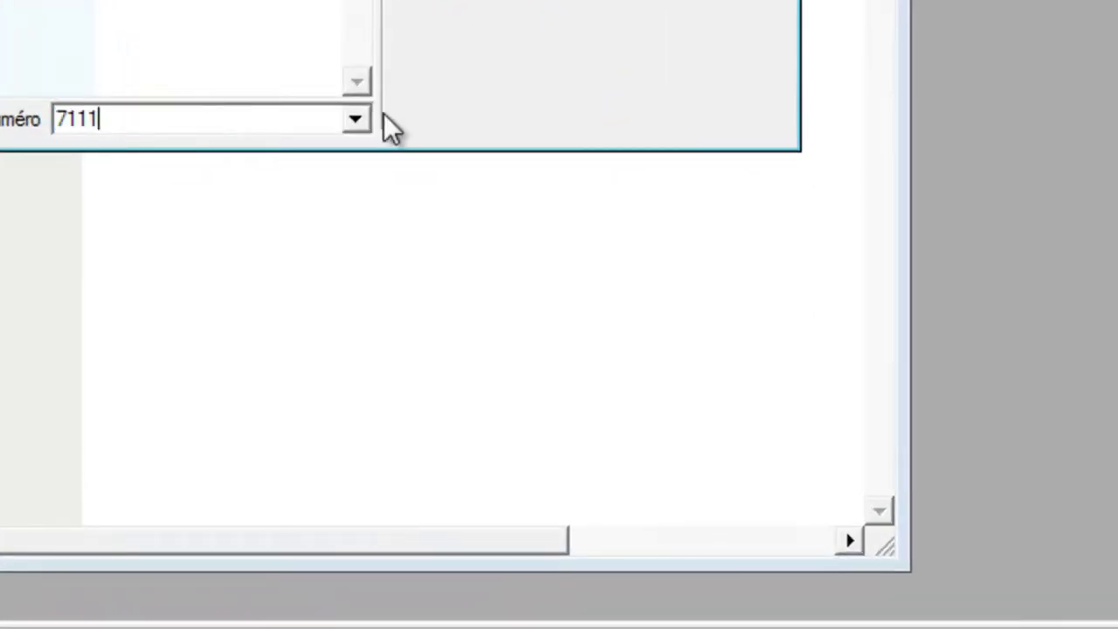
left_click(359, 112)
left_click(359, 112)
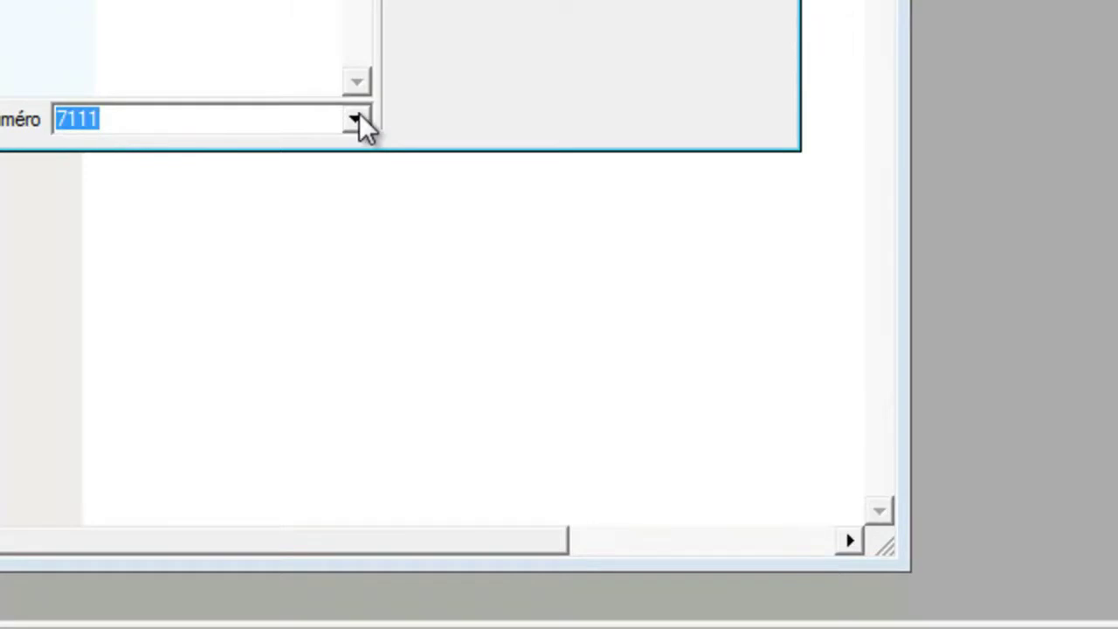
left_click(357, 115)
left_click(357, 117)
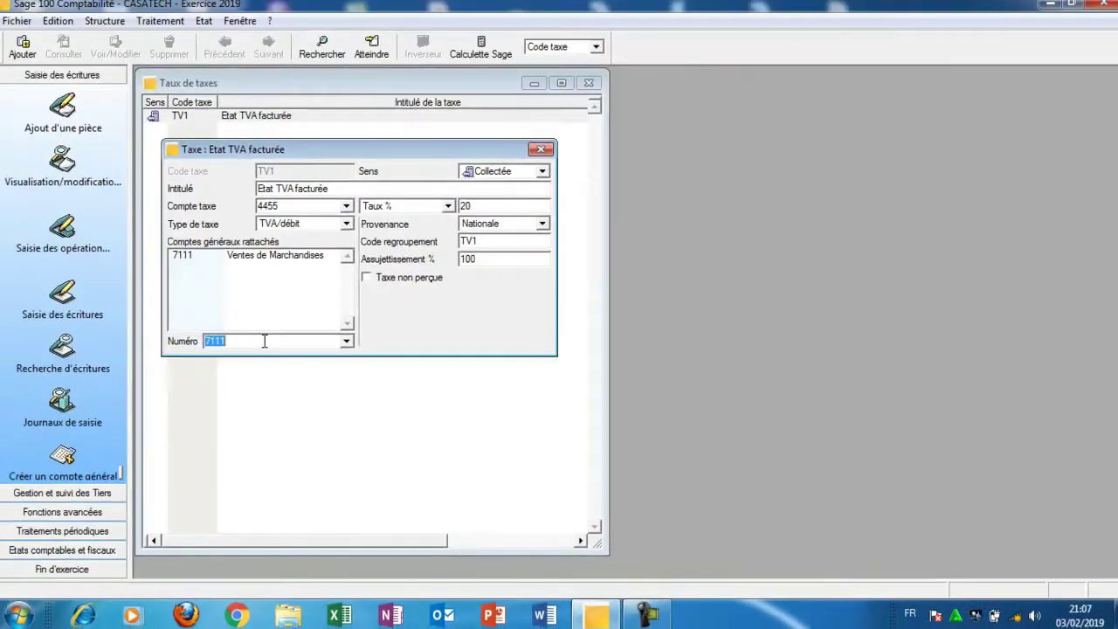
left_click(181, 120)
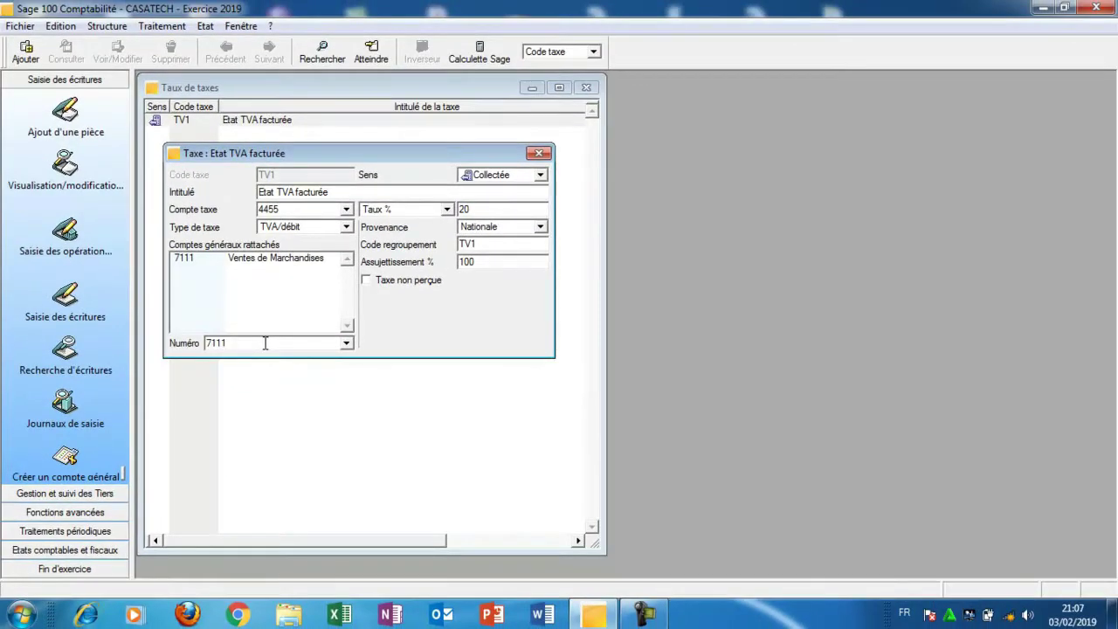
key("Return")
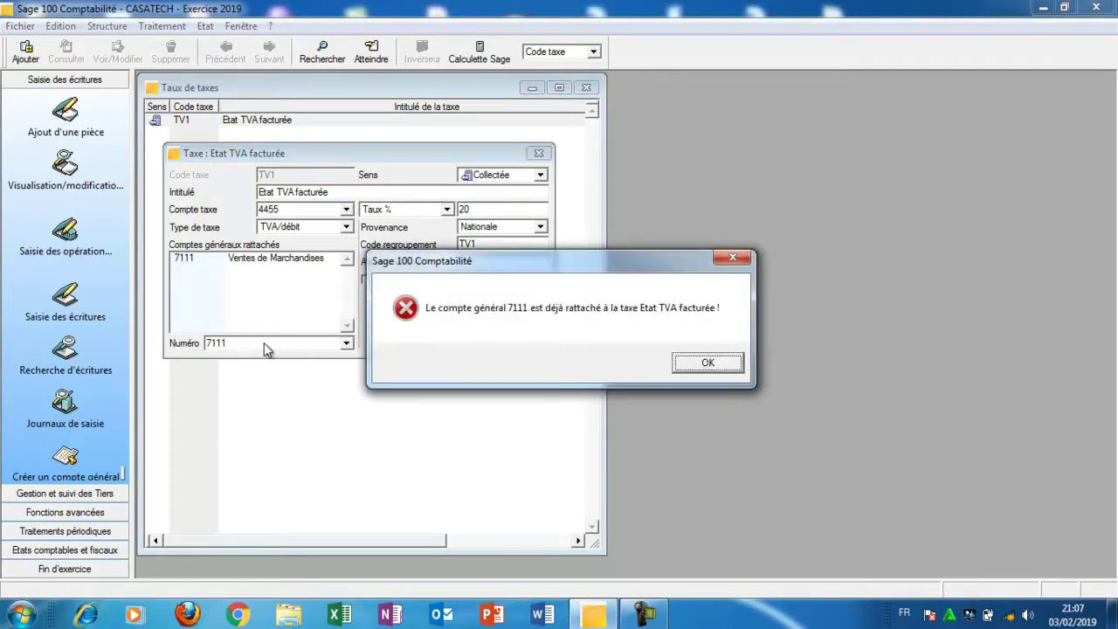
left_click(738, 259)
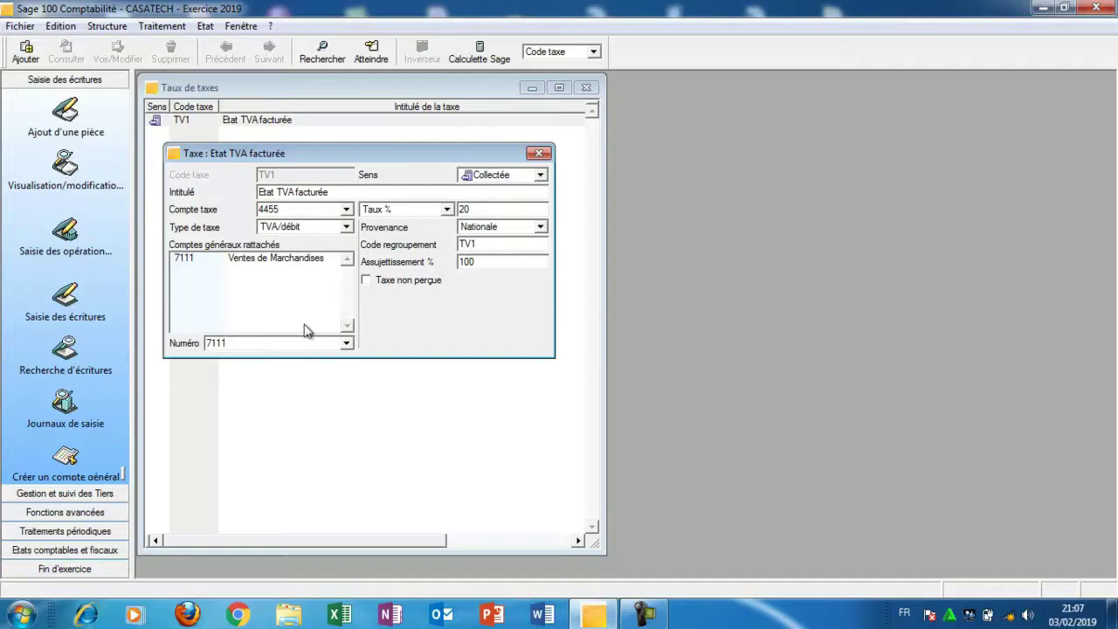
Close the TV1 tax record and add another tax with the code TV2.
left_click(537, 155)
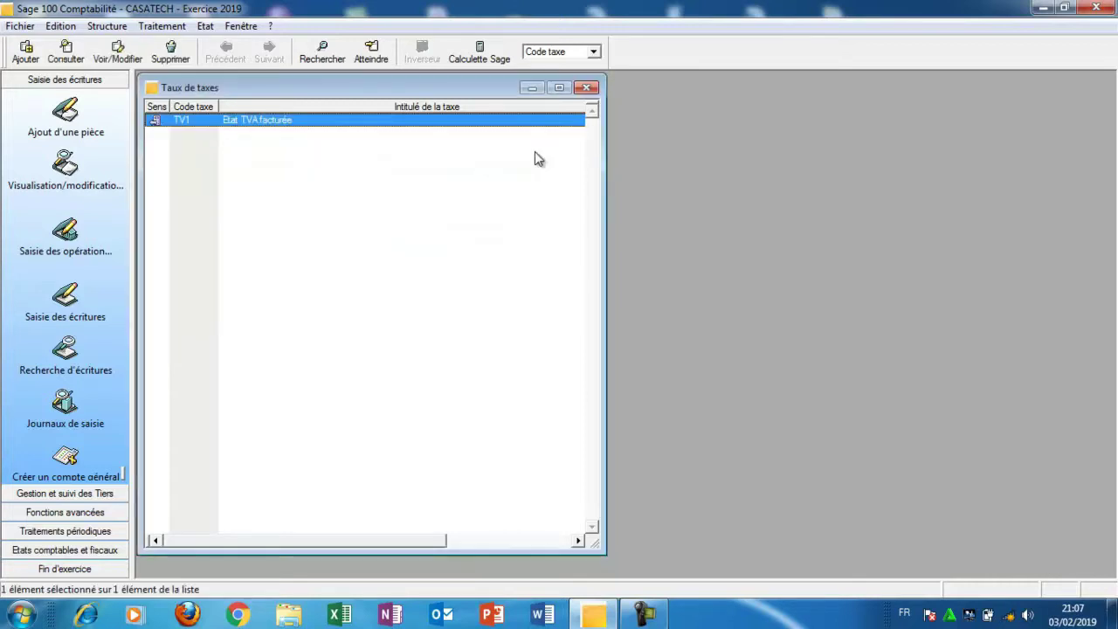
right_click(281, 165)
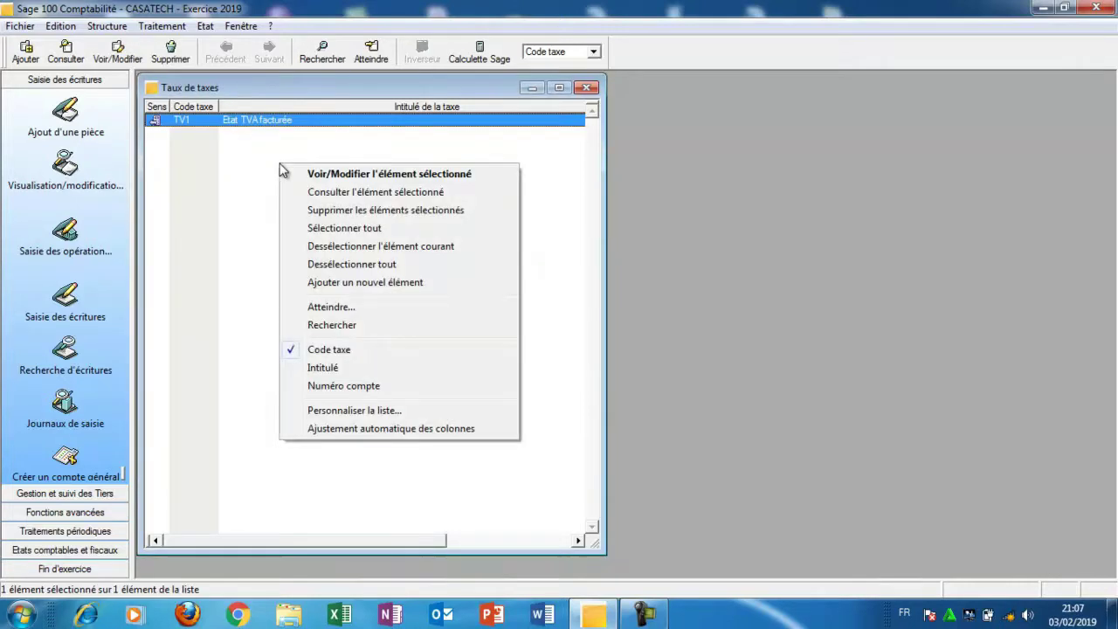
left_click(452, 284)
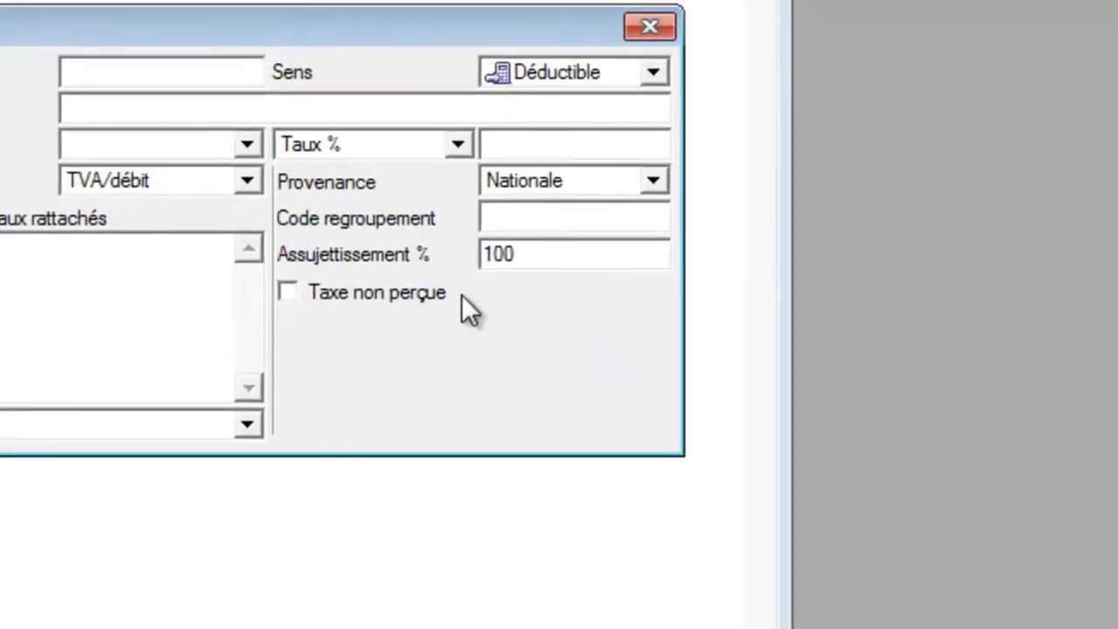
type("TV2")
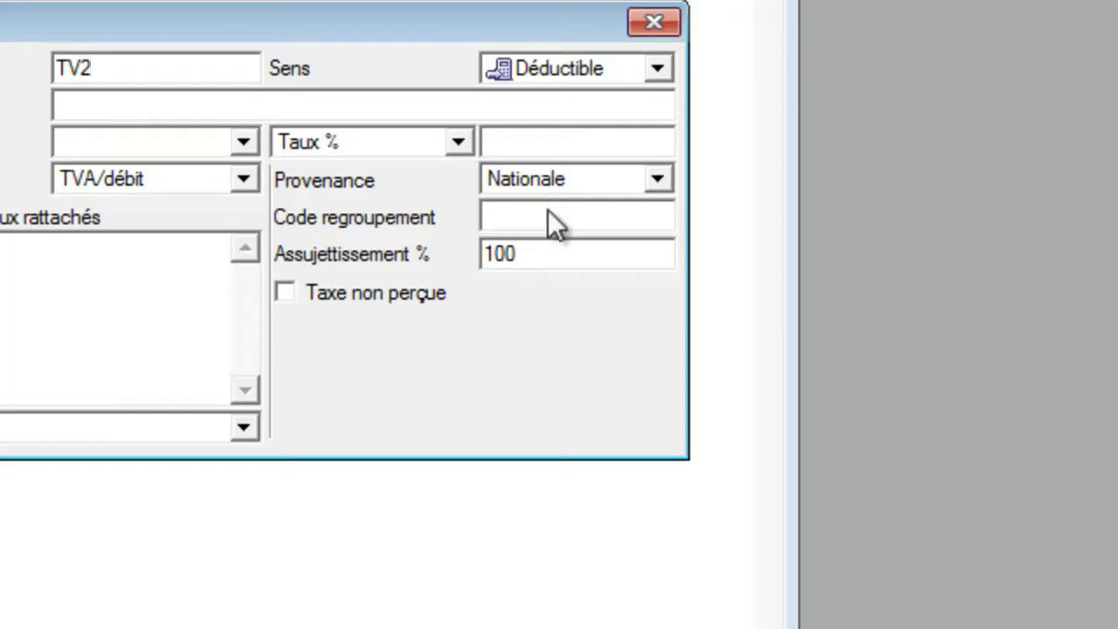
Title the TV2 tax "Etat TVA récupérable" and assign 34552 as its tax account.
left_click(413, 108)
type("e")
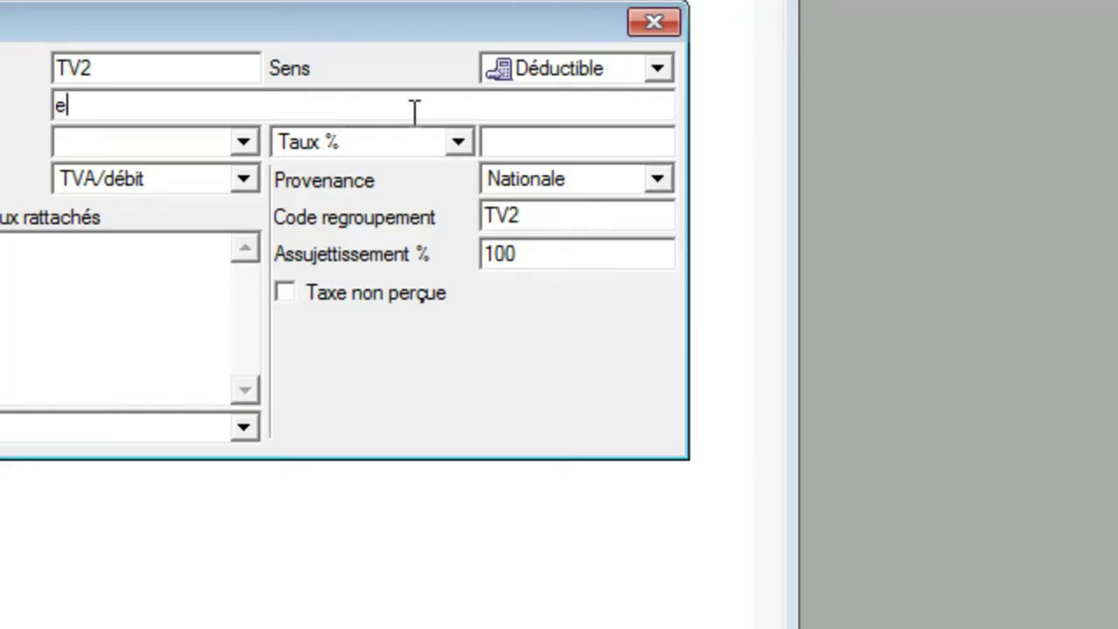
key("BackSpace")
type("Etat TVA ")
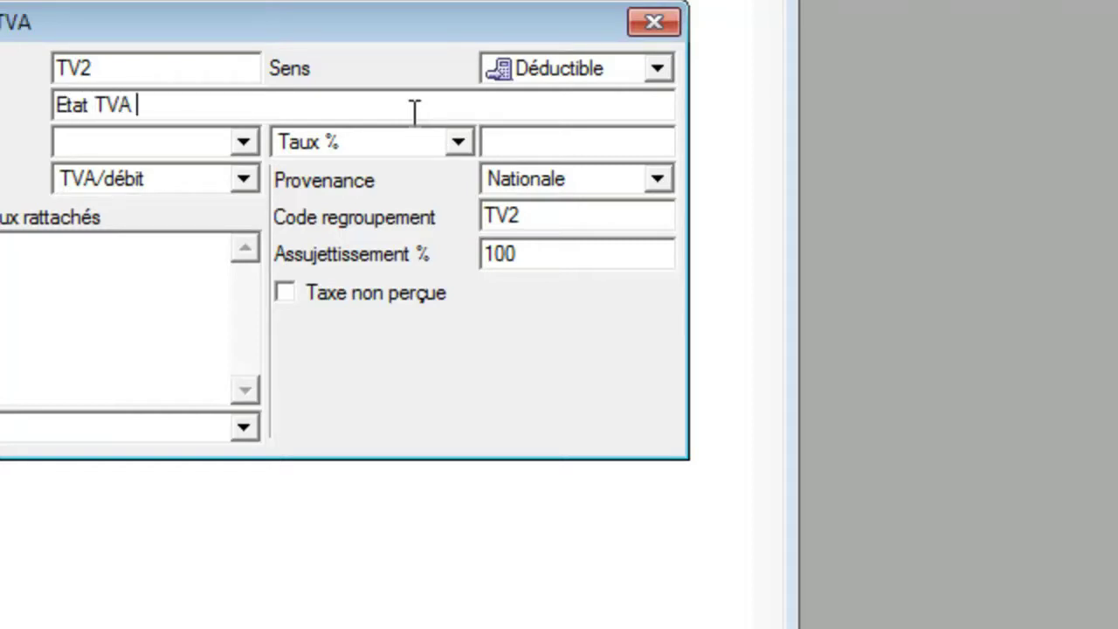
type("récu")
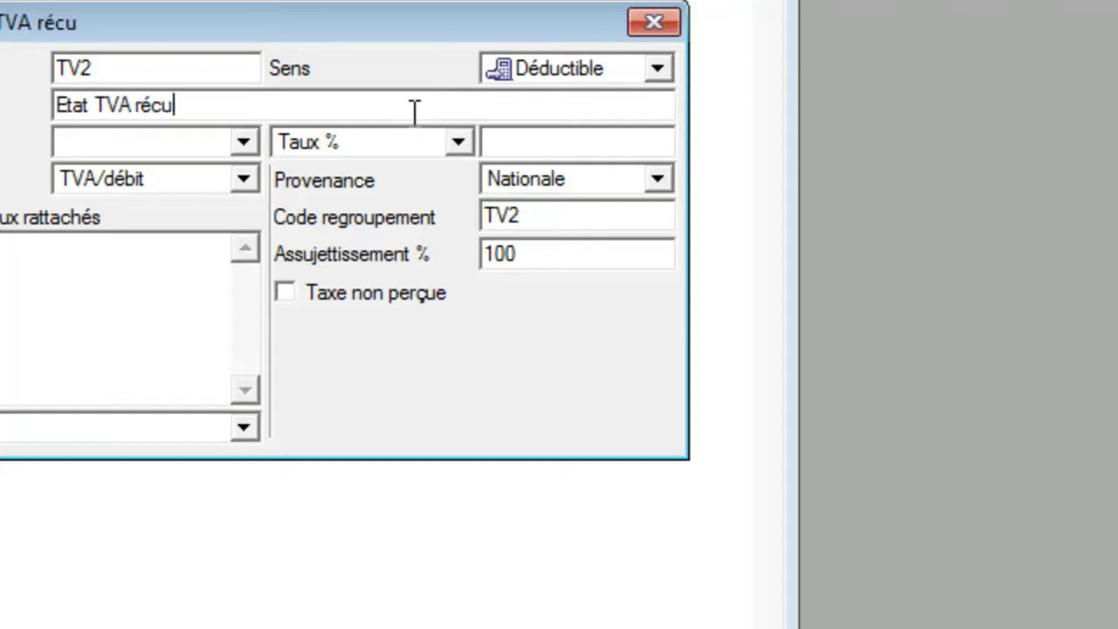
type("pérable")
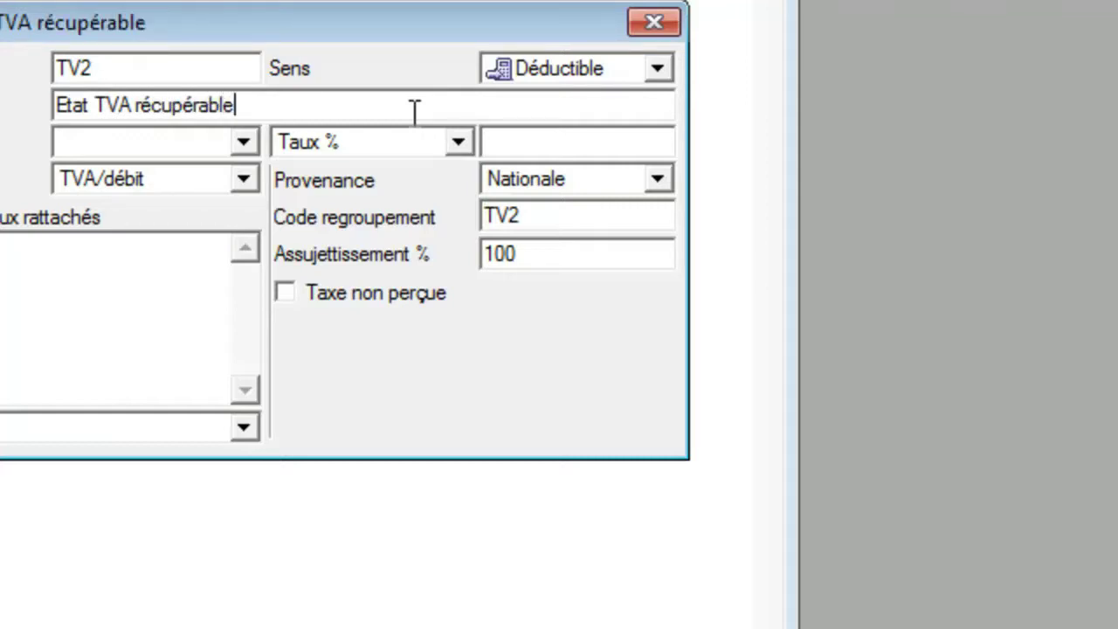
left_click(250, 141)
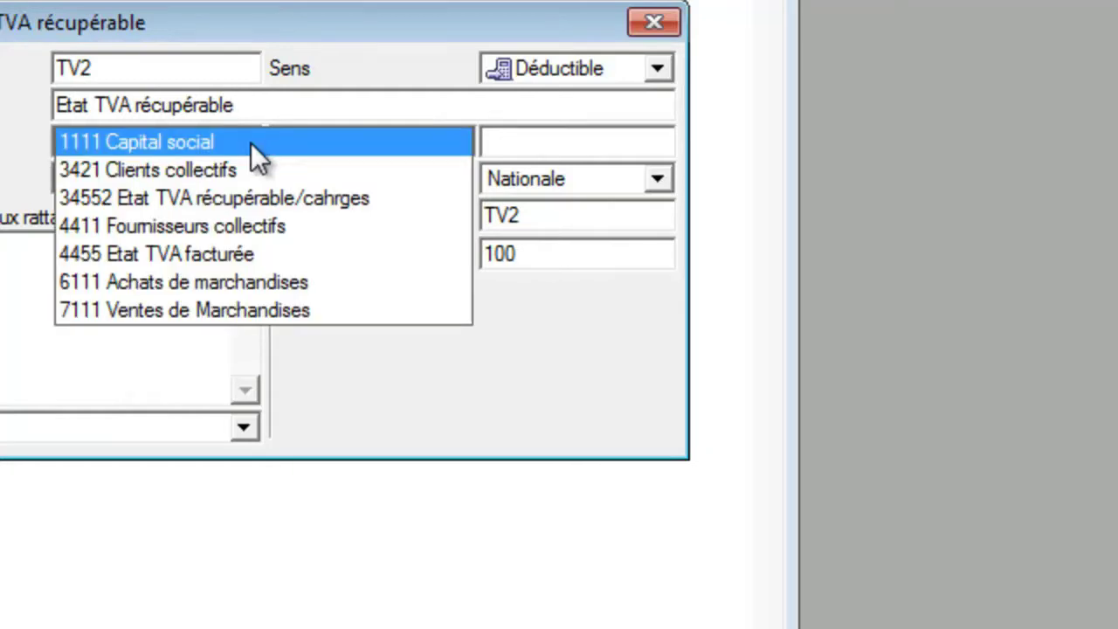
left_click(308, 202)
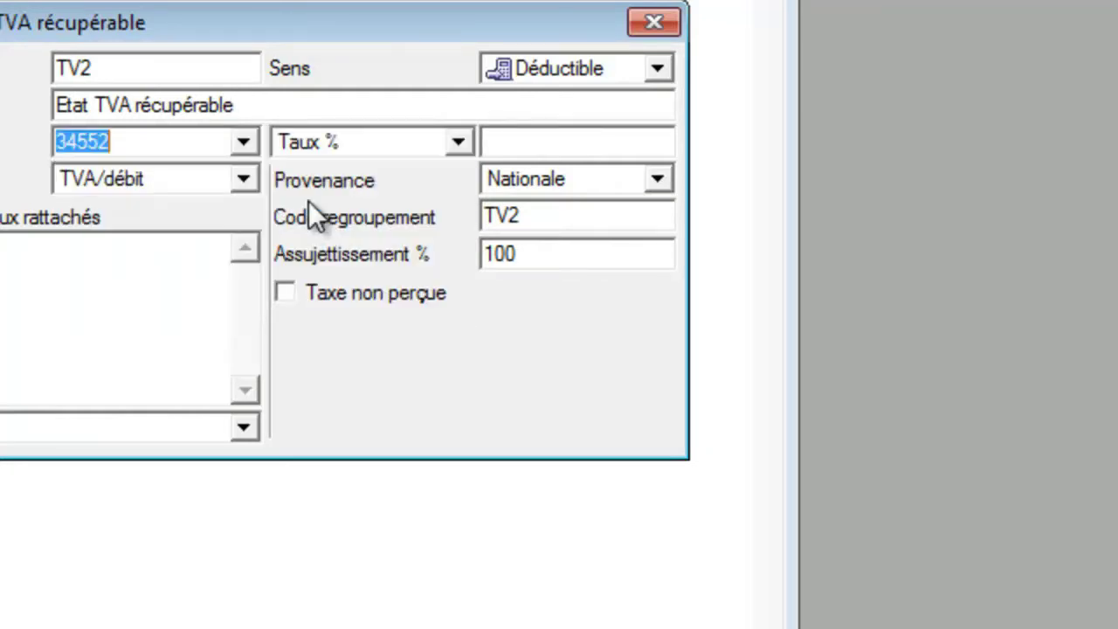
Set the TV2 tax rate to 20 % and attach general account 6111 Achats de marchandises to it.
left_click(544, 141)
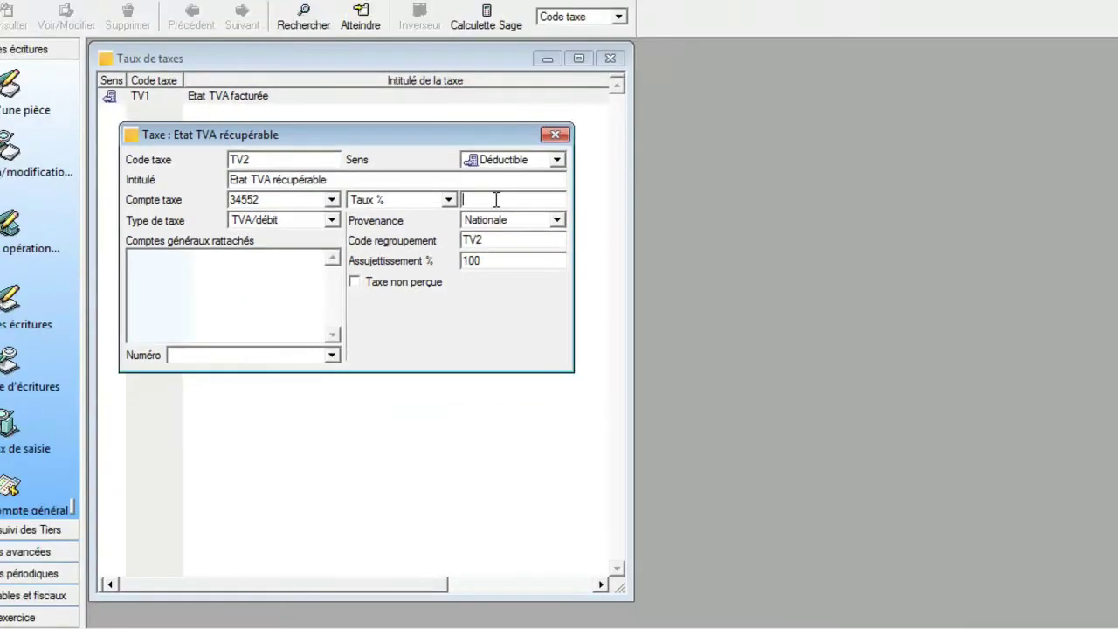
type("20")
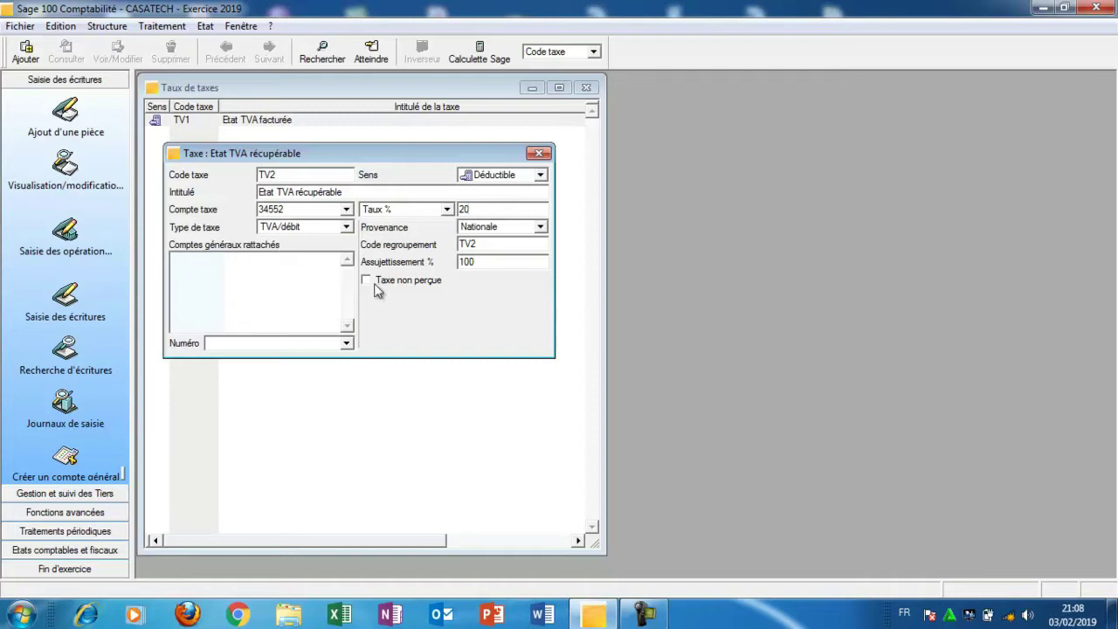
left_click(346, 343)
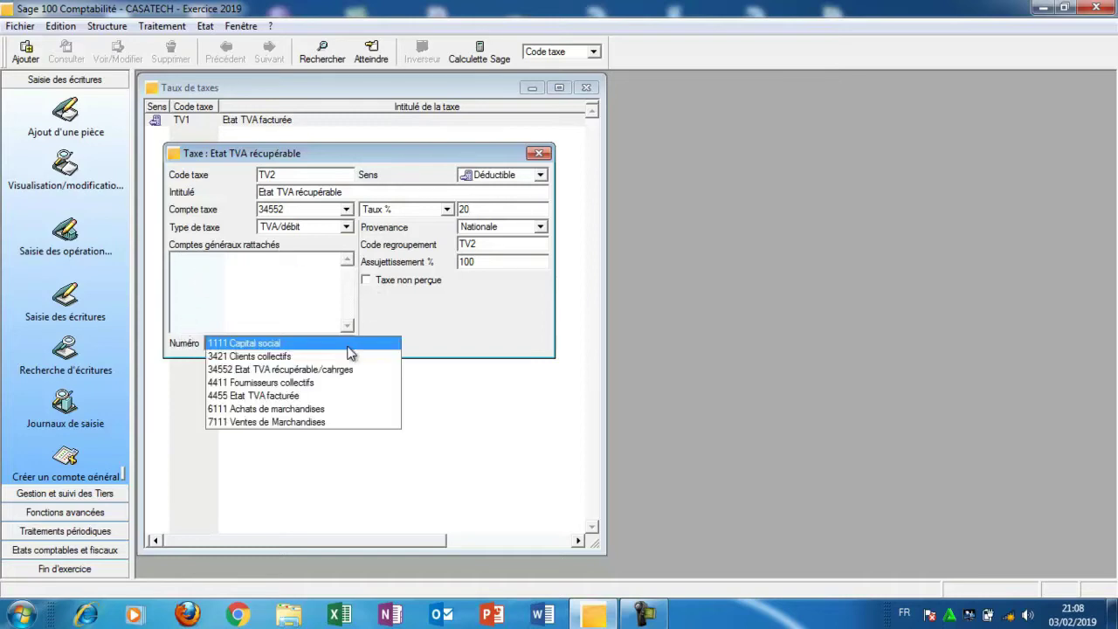
left_click(352, 410)
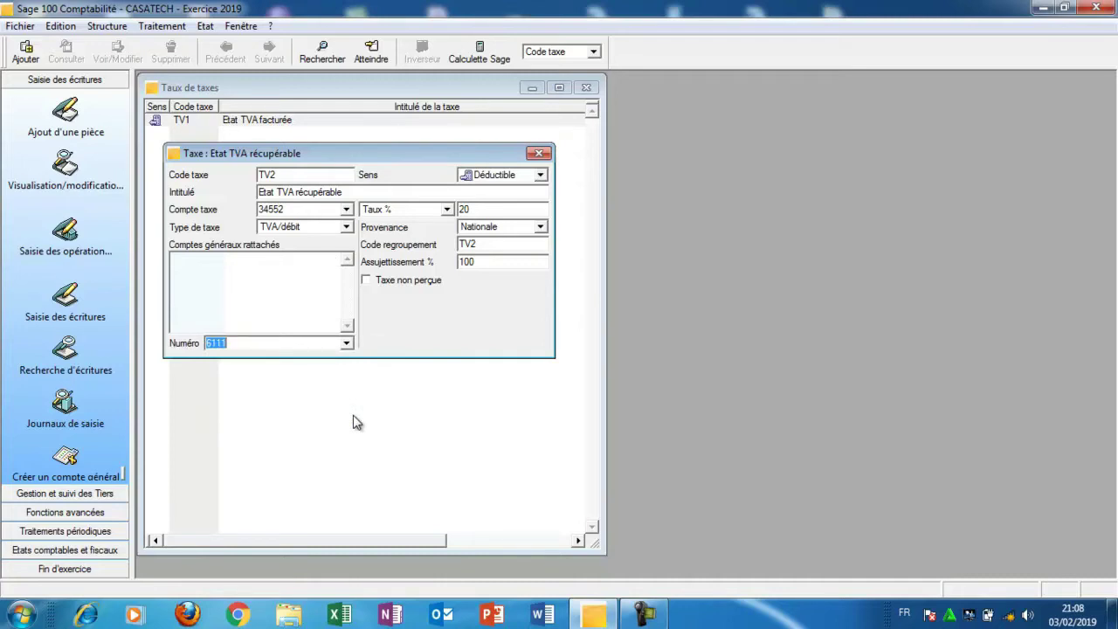
key("Return")
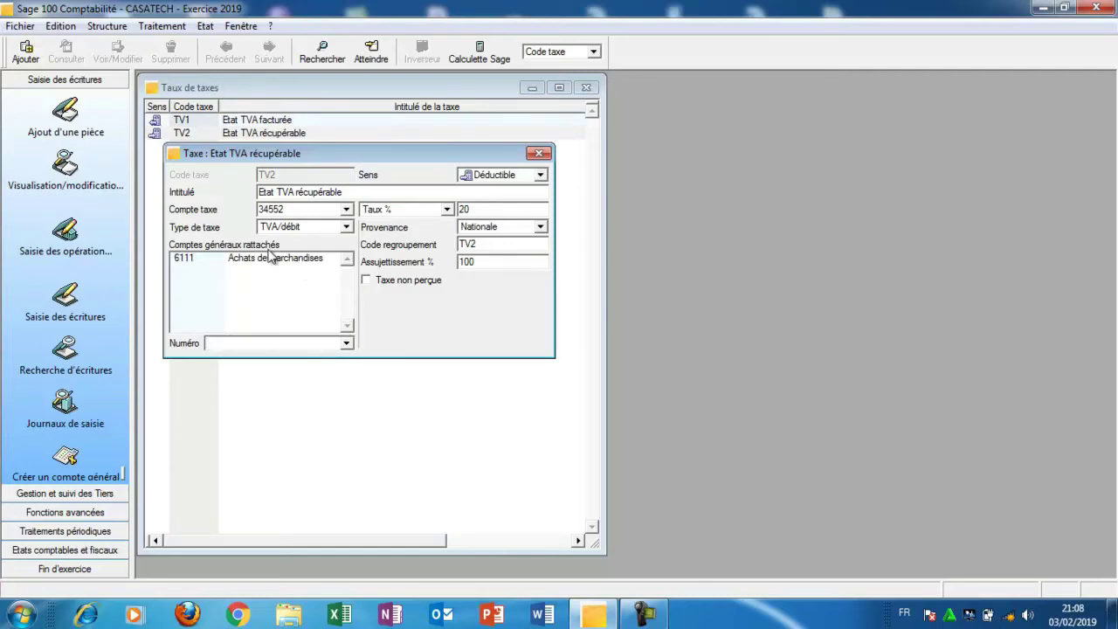
Close the TV2 tax record and the Taux de taxes list, and bring up the company file's structure commands.
left_click(539, 154)
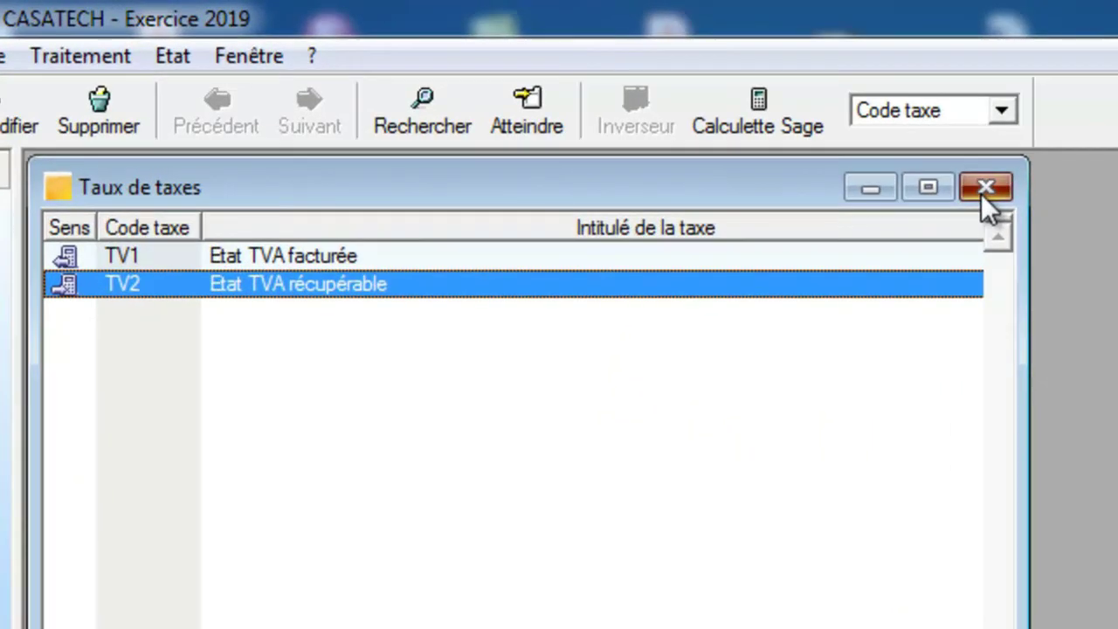
left_click(618, 95)
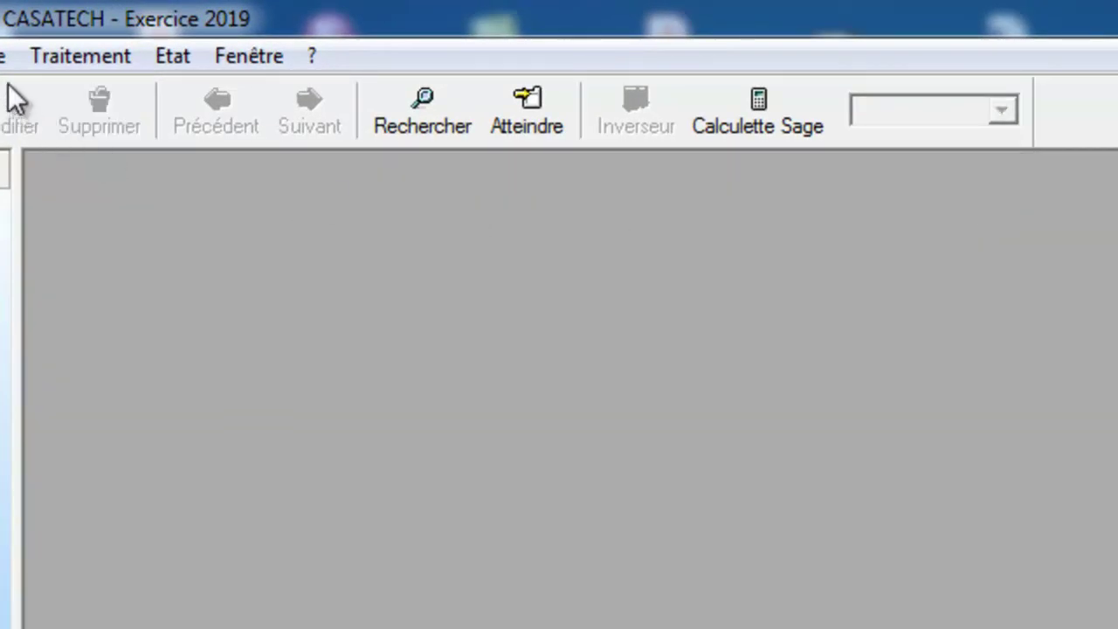
left_click(3, 56)
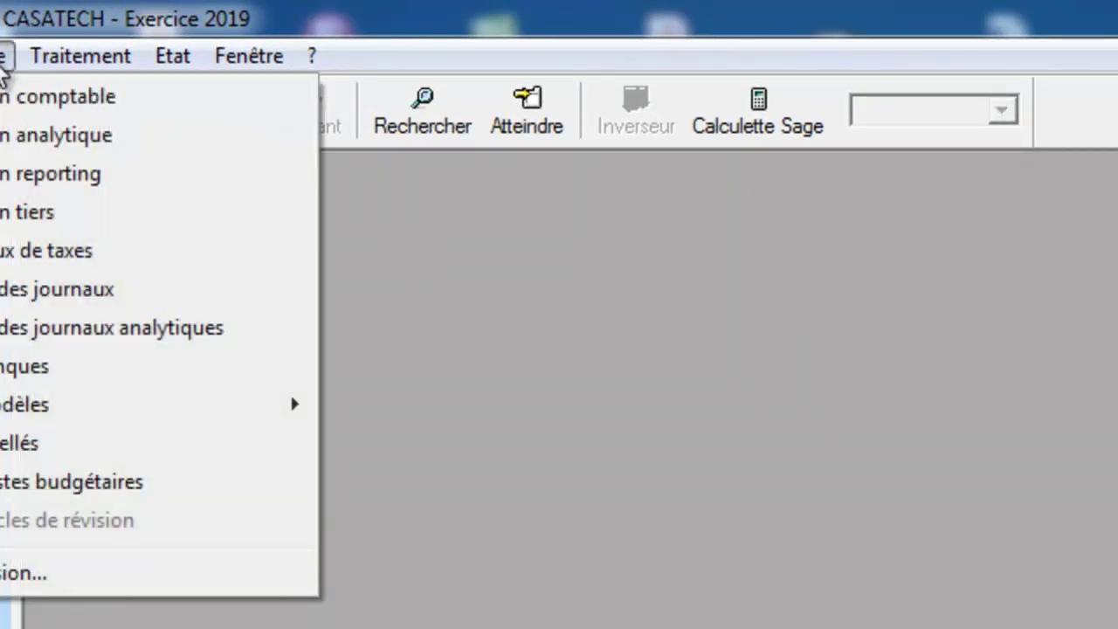